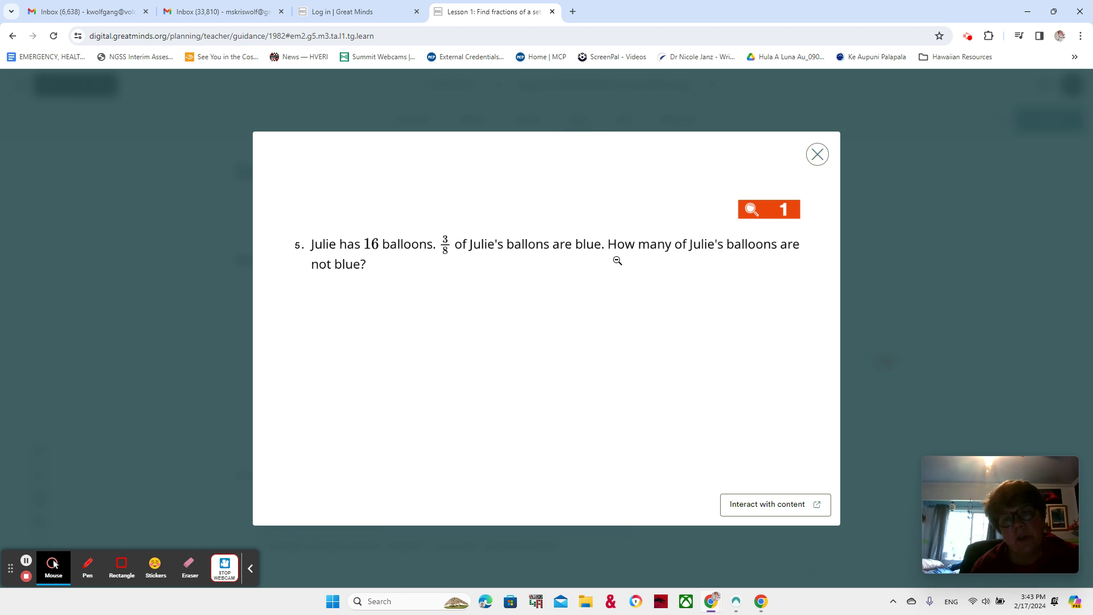
# With the red pen, underline 16, blue and not blue in the balloon problem.
pyautogui.click(87, 565)
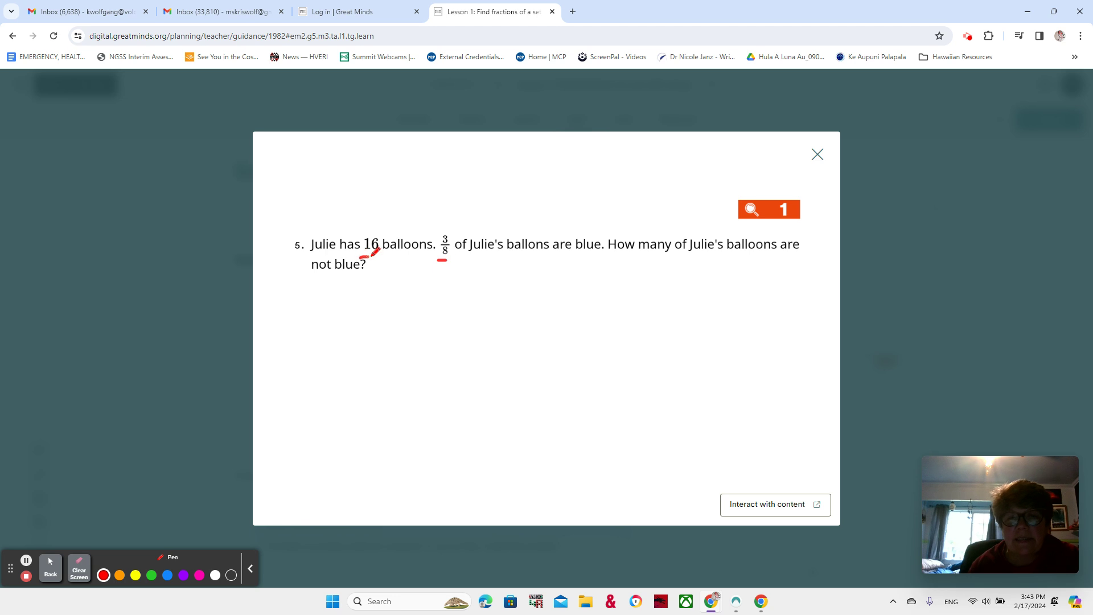
pyautogui.moveTo(372, 255); pyautogui.dragTo(383, 256)
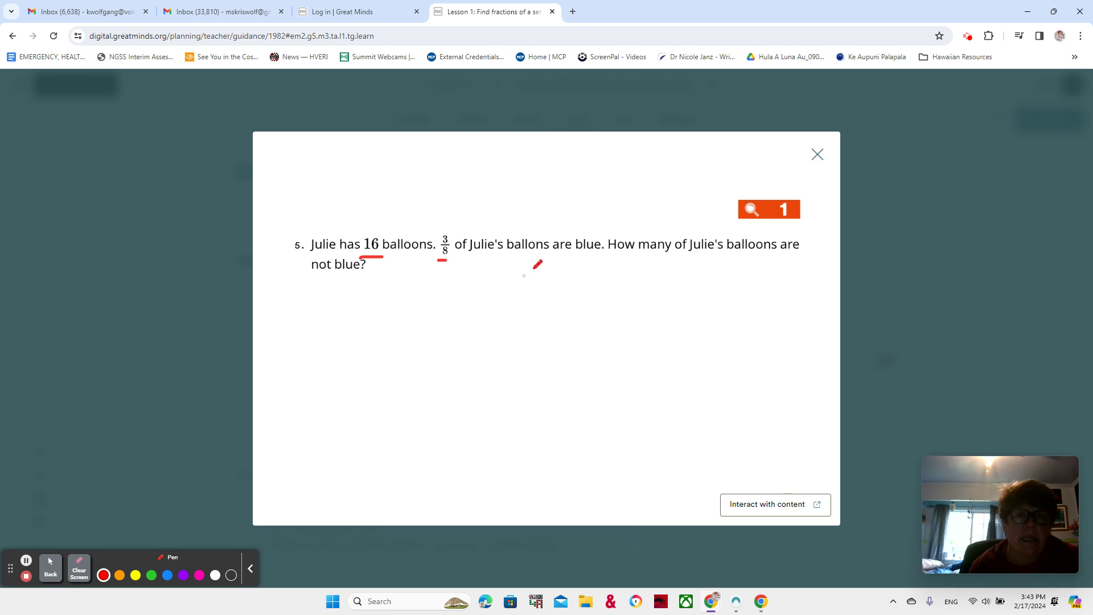
pyautogui.moveTo(572, 255); pyautogui.dragTo(598, 252)
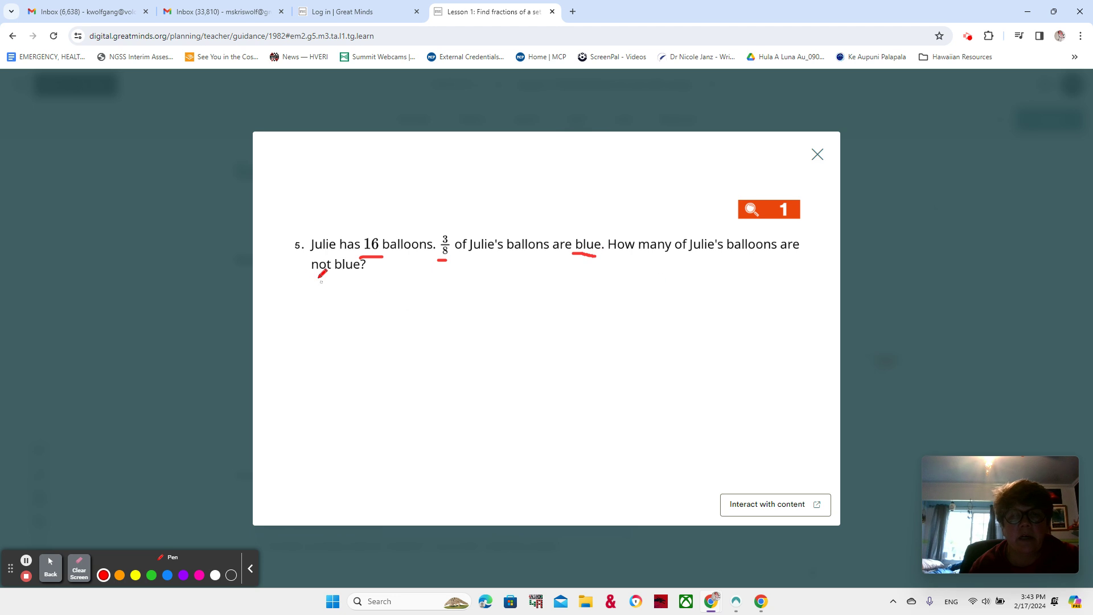
pyautogui.moveTo(338, 275); pyautogui.dragTo(362, 277)
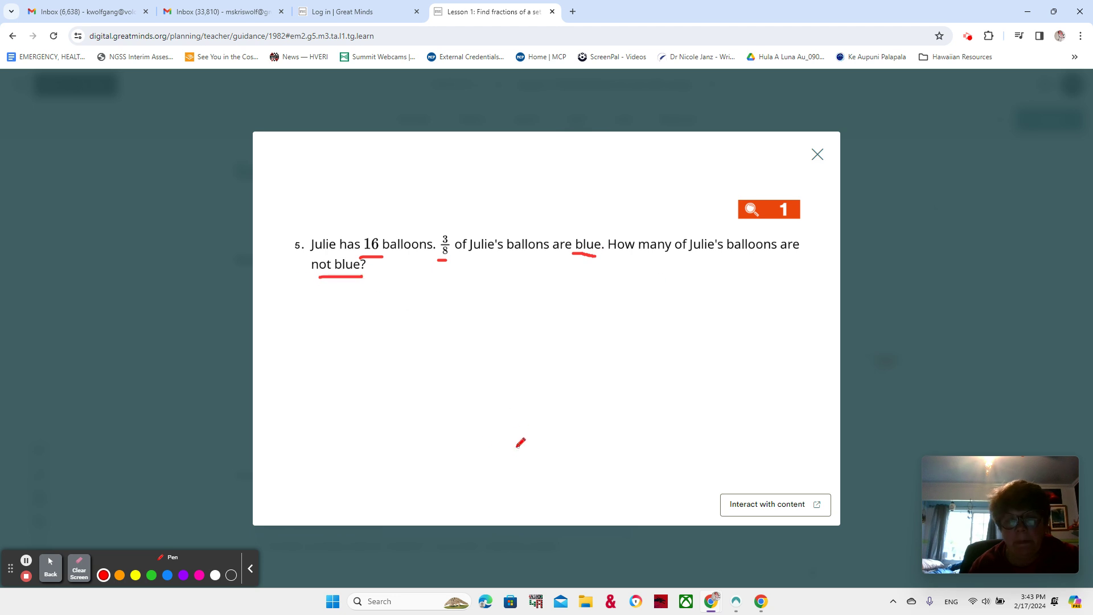
pyautogui.click(167, 574)
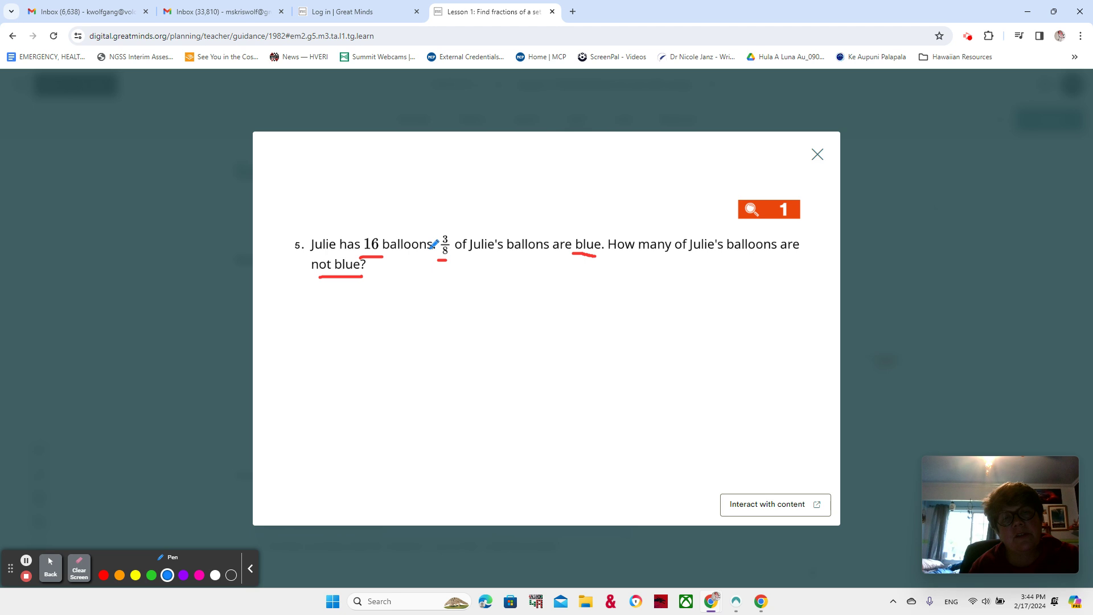
pyautogui.click(447, 295)
# Sketch 16 blue balloon ovals in two columns of eight beneath the question.
pyautogui.moveTo(390, 306); pyautogui.dragTo(394, 301)
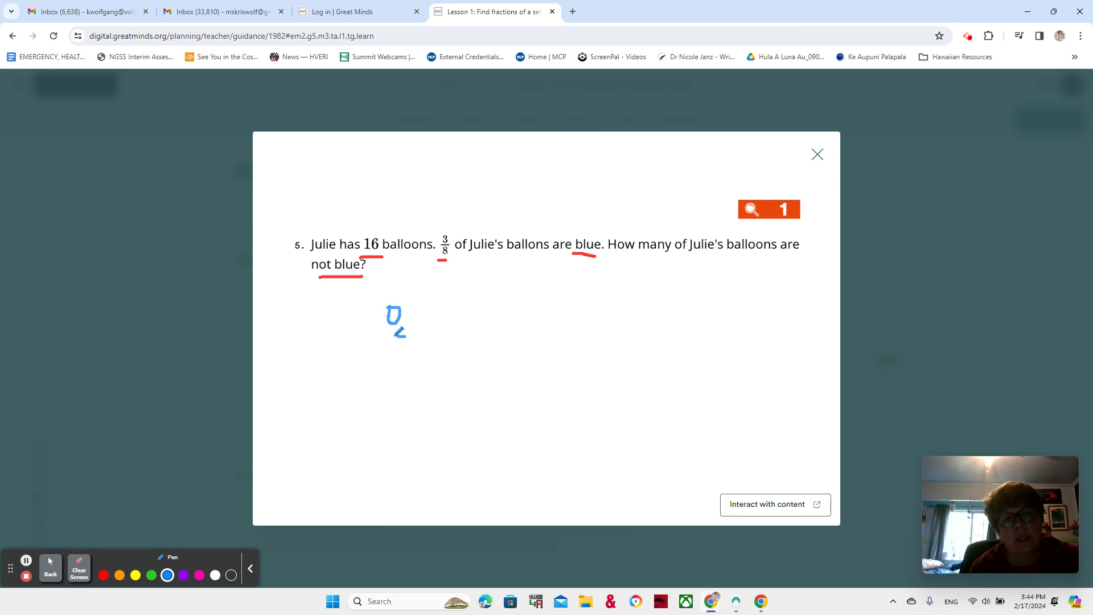
pyautogui.moveTo(395, 335)
pyautogui.mouseDown()
pyautogui.moveTo(406, 419)
pyautogui.moveTo(394, 438)
pyautogui.moveTo(411, 426)
pyautogui.moveTo(398, 537)
pyautogui.moveTo(406, 527)
pyautogui.mouseUp()
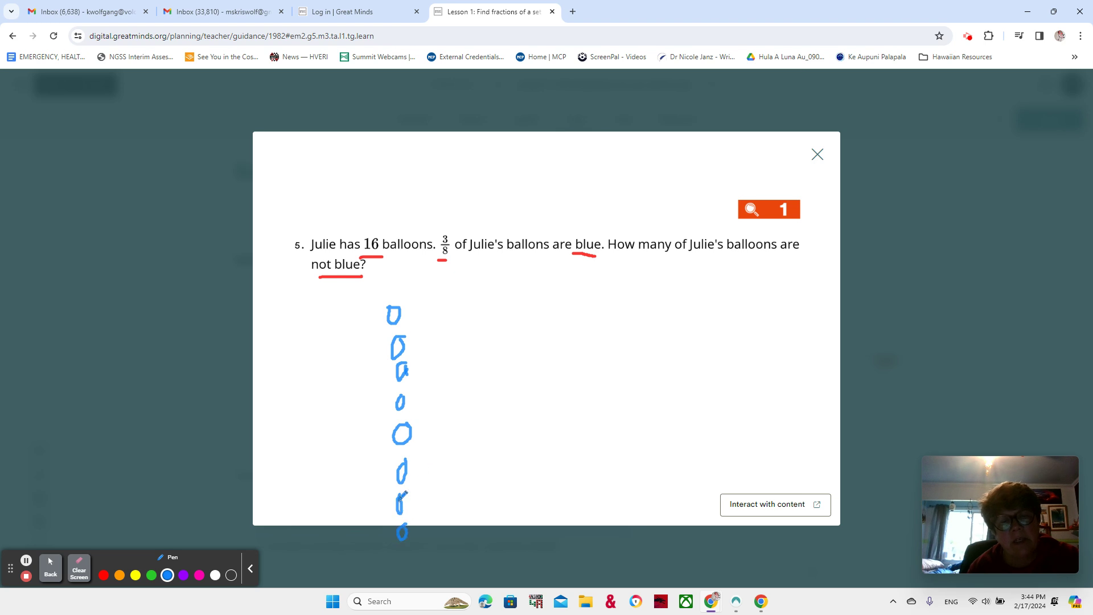
pyautogui.moveTo(419, 305)
pyautogui.mouseDown()
pyautogui.moveTo(403, 319)
pyautogui.moveTo(422, 301)
pyautogui.moveTo(412, 327)
pyautogui.moveTo(416, 365)
pyautogui.moveTo(425, 350)
pyautogui.moveTo(416, 364)
pyautogui.moveTo(428, 437)
pyautogui.moveTo(436, 422)
pyautogui.moveTo(425, 512)
pyautogui.moveTo(427, 493)
pyautogui.mouseUp()
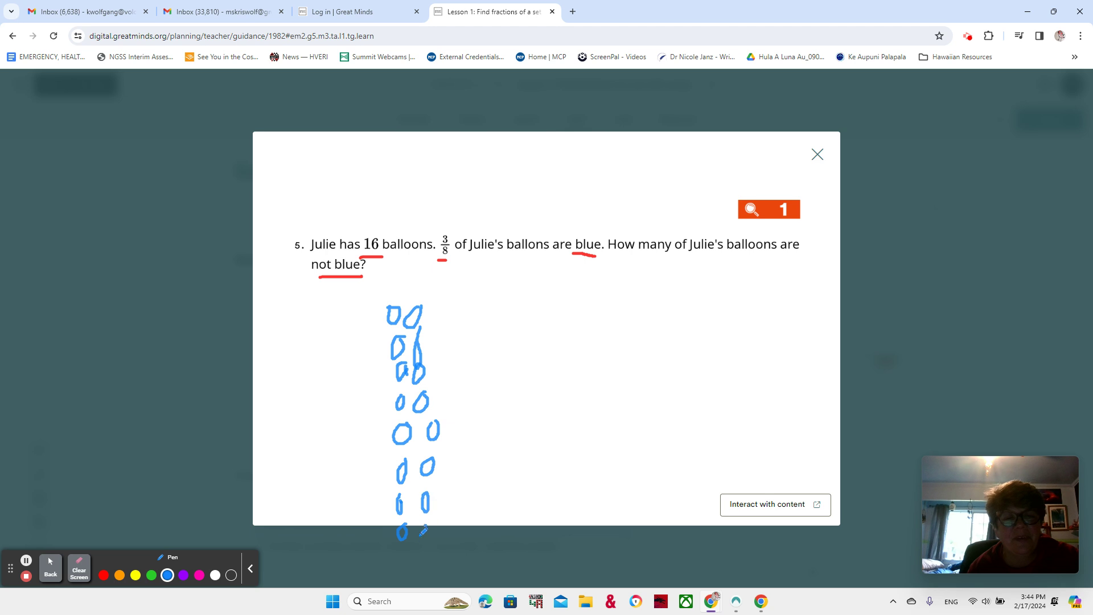
pyautogui.moveTo(426, 533); pyautogui.dragTo(425, 525)
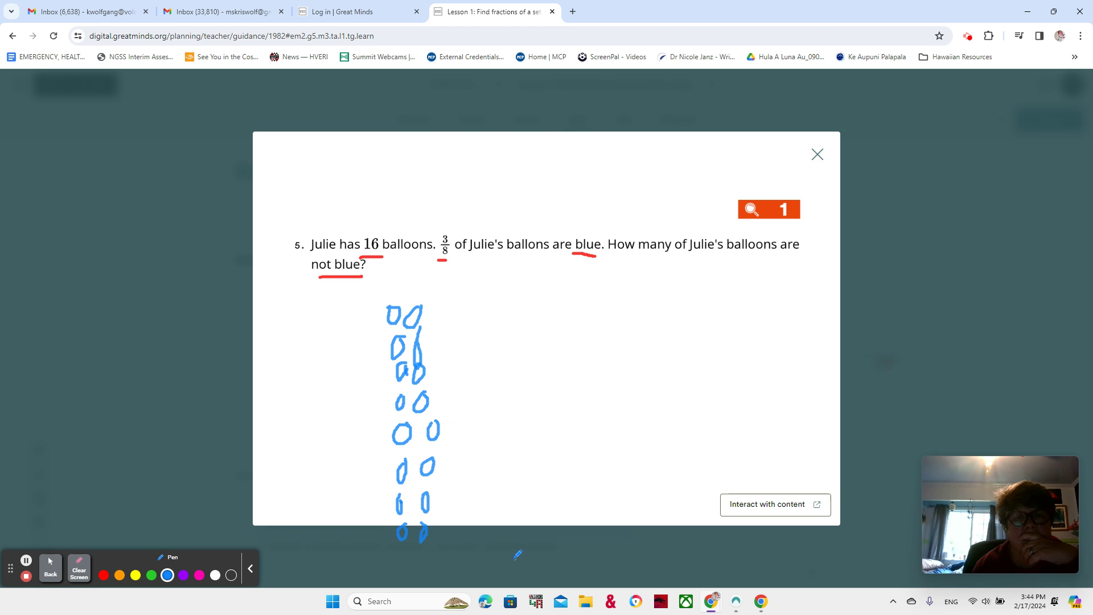
# Draw green lines splitting the balloons into eight rows of two.
pyautogui.click(151, 576)
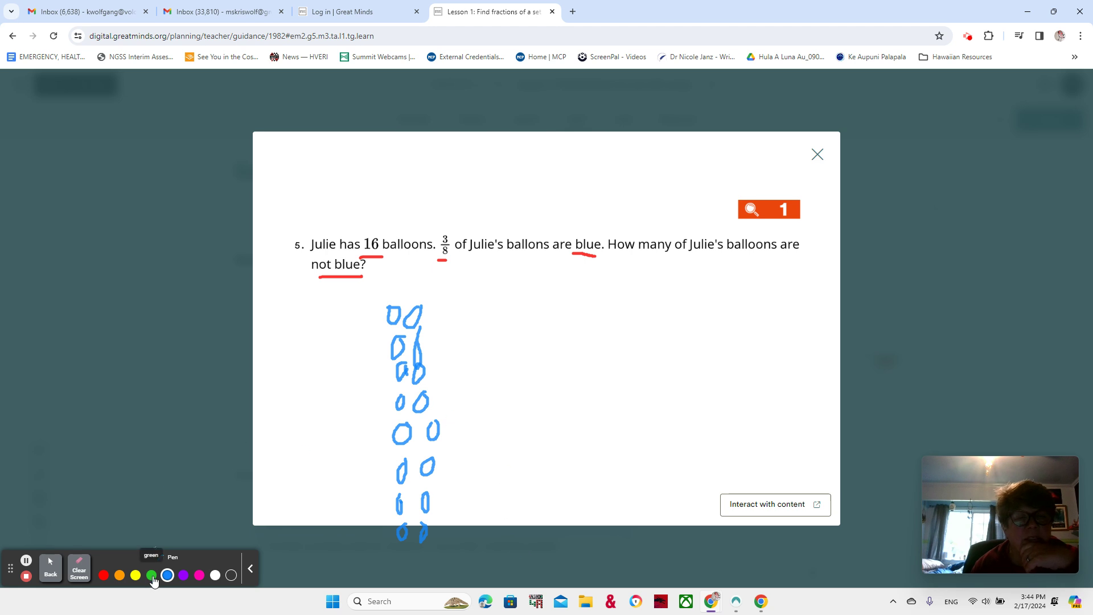
pyautogui.moveTo(348, 341); pyautogui.dragTo(438, 335)
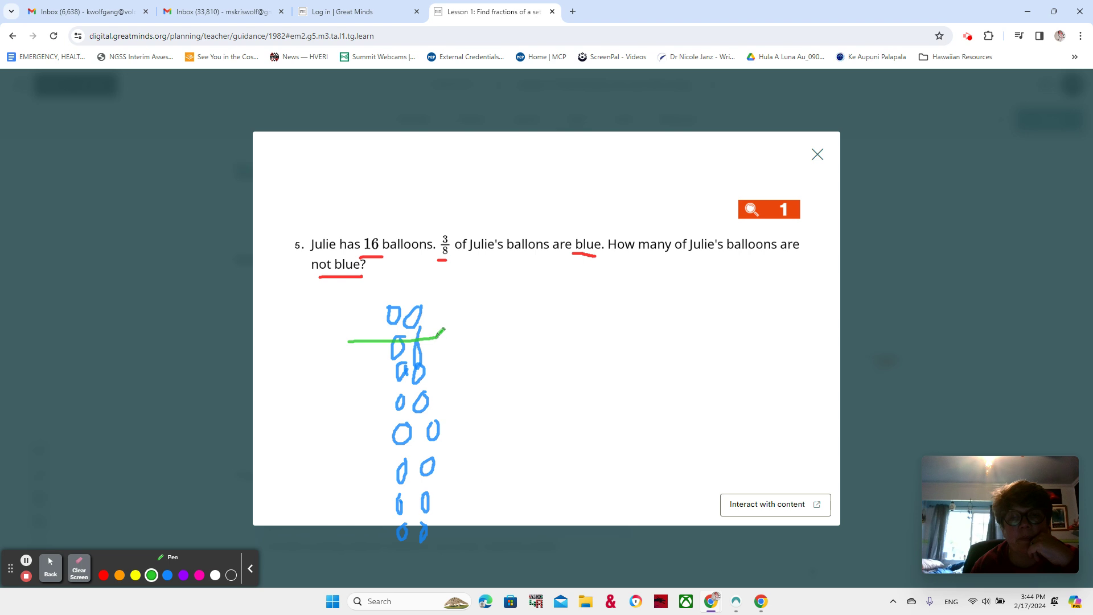
pyautogui.moveTo(355, 367); pyautogui.dragTo(443, 362)
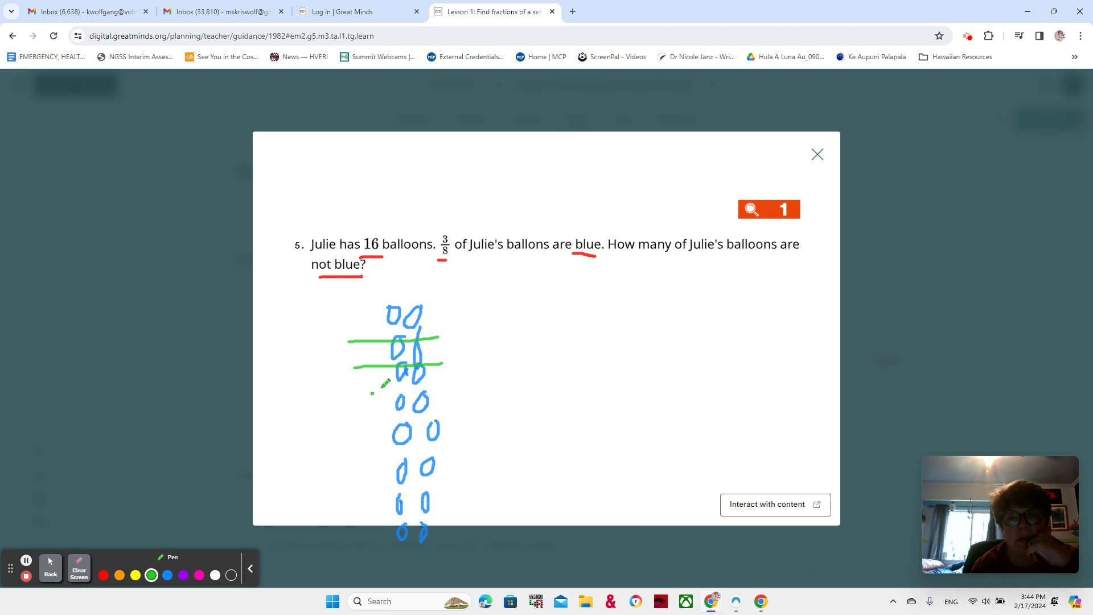
pyautogui.moveTo(372, 392); pyautogui.dragTo(443, 380)
pyautogui.moveTo(372, 424); pyautogui.dragTo(444, 409)
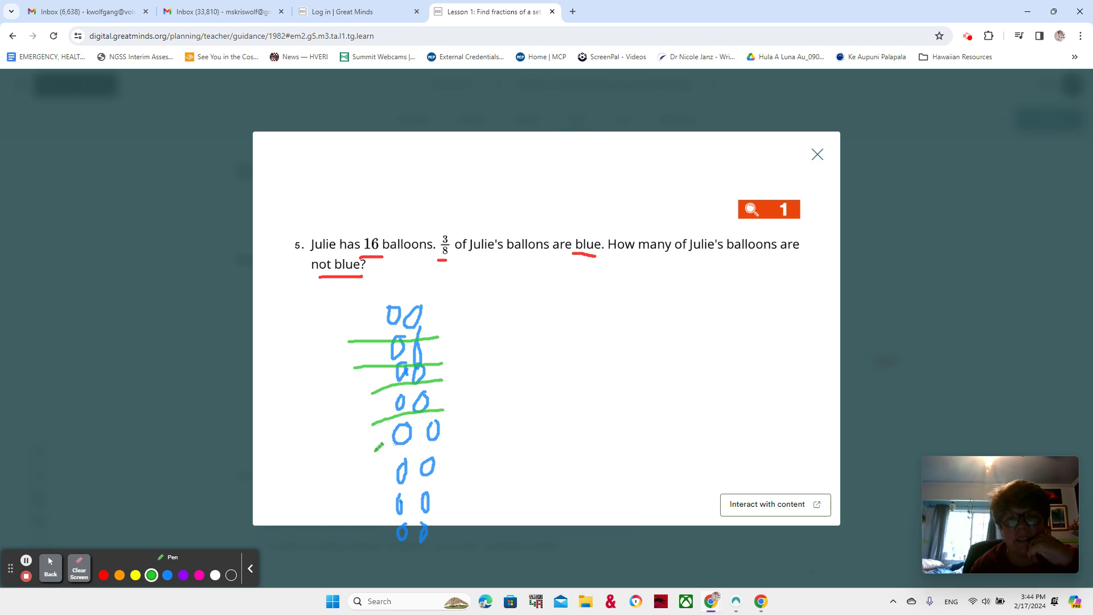
pyautogui.moveTo(379, 453); pyautogui.dragTo(470, 448)
pyautogui.moveTo(380, 488); pyautogui.dragTo(460, 482)
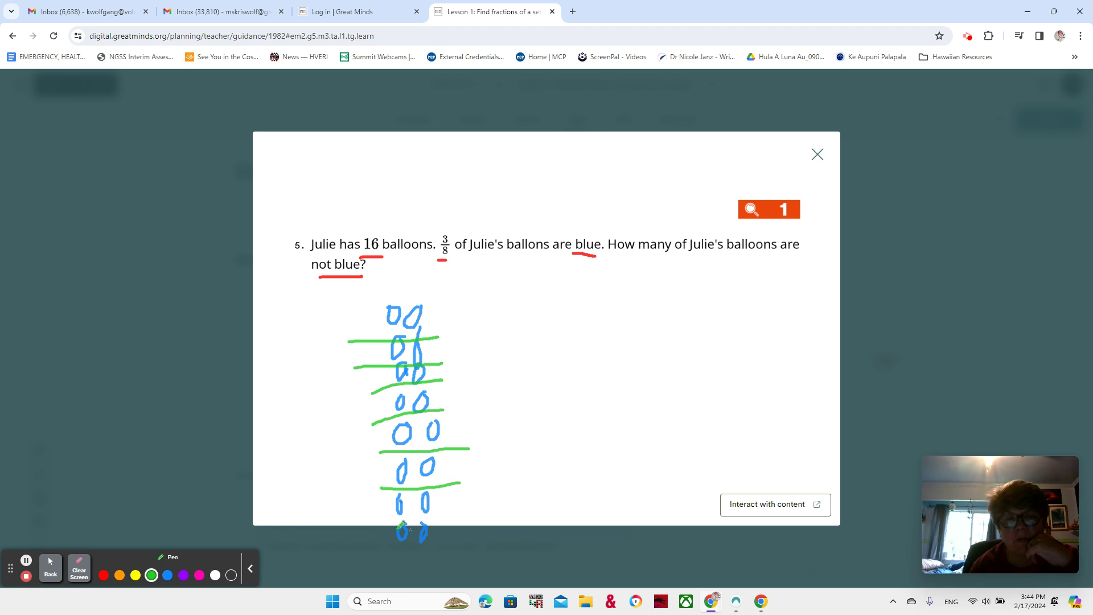
pyautogui.moveTo(378, 521); pyautogui.dragTo(459, 507)
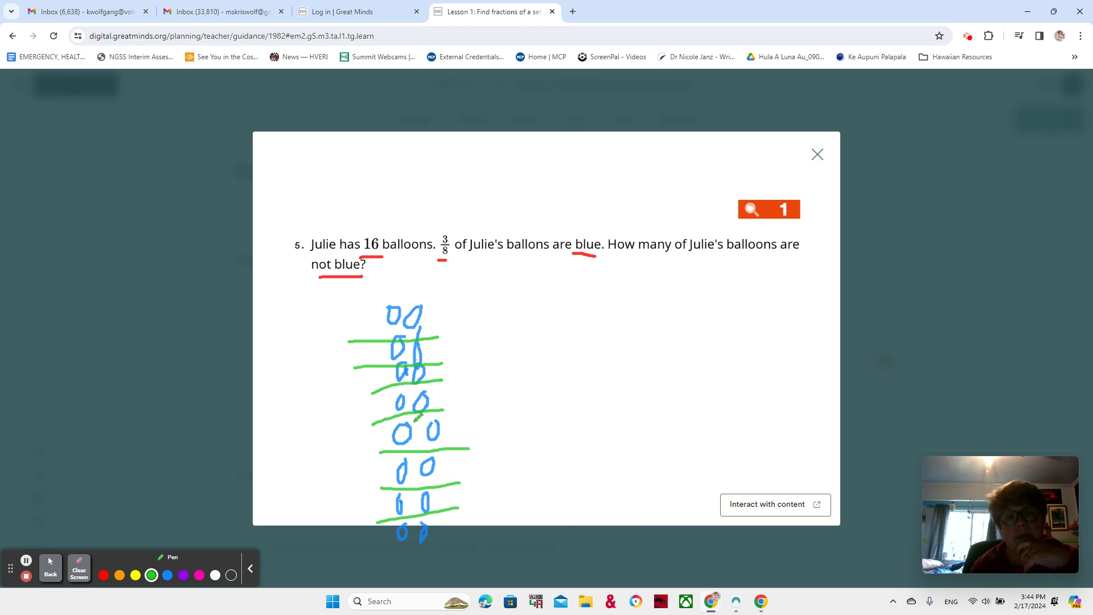
# Box the top balloon pair and write '1/8 of 16 = 2' beside it.
pyautogui.moveTo(369, 338)
pyautogui.mouseDown()
pyautogui.moveTo(369, 286)
pyautogui.moveTo(453, 293)
pyautogui.moveTo(444, 336)
pyautogui.mouseUp()
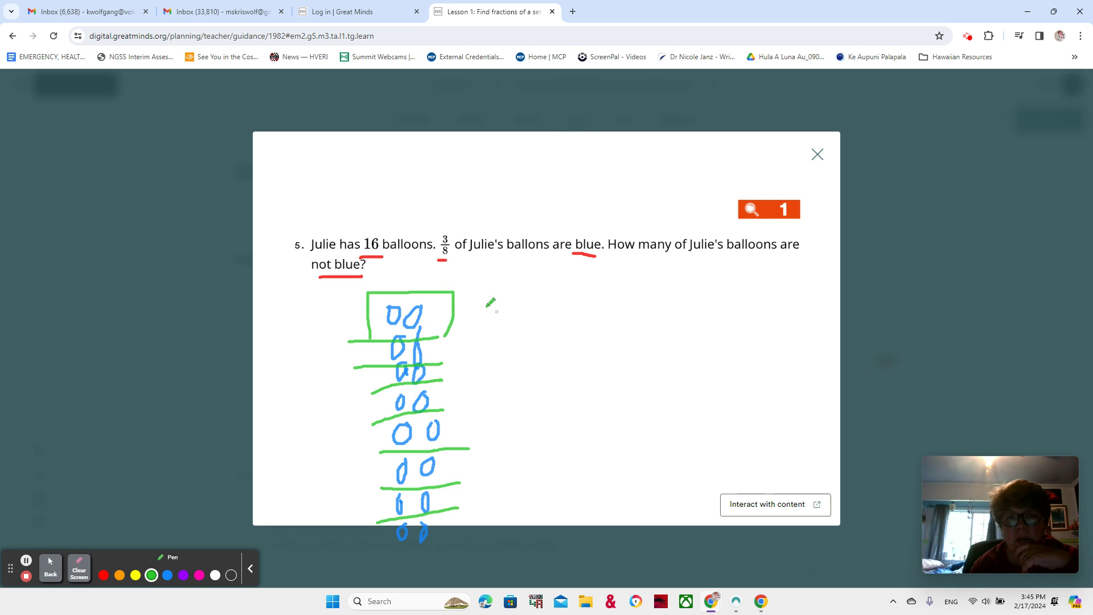
pyautogui.click(476, 288)
pyautogui.moveTo(463, 311)
pyautogui.mouseDown()
pyautogui.moveTo(490, 311)
pyautogui.moveTo(473, 321)
pyautogui.moveTo(481, 326)
pyautogui.moveTo(509, 314)
pyautogui.moveTo(500, 304)
pyautogui.moveTo(514, 322)
pyautogui.moveTo(618, 294)
pyautogui.moveTo(617, 310)
pyautogui.moveTo(652, 322)
pyautogui.mouseUp()
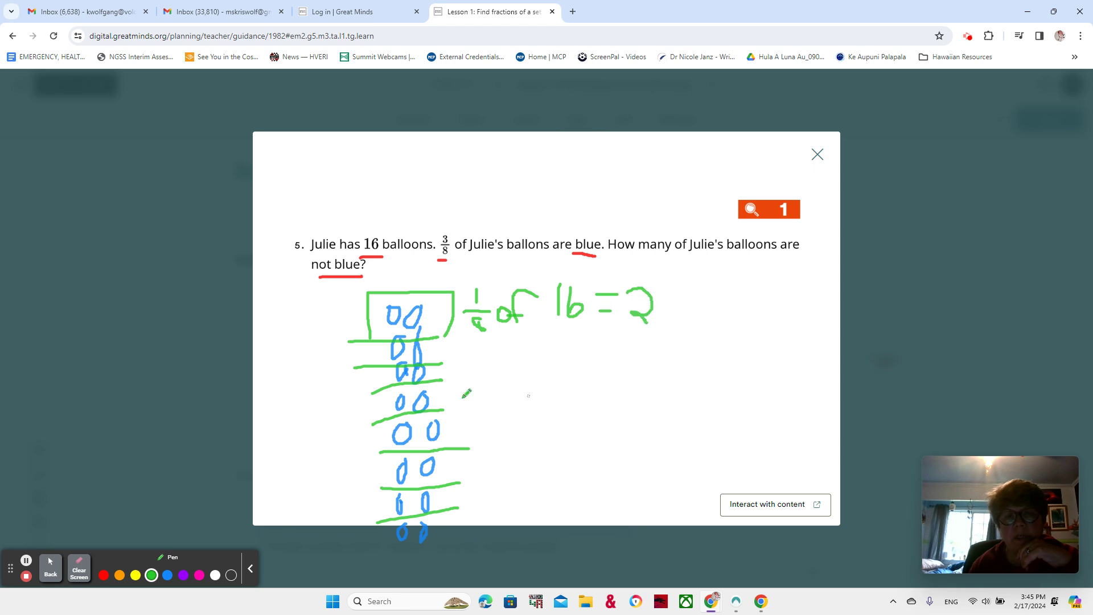
pyautogui.click(183, 575)
# In purple, box the second and third balloon pairs and write a large 6 above the question.
pyautogui.moveTo(370, 335)
pyautogui.mouseDown()
pyautogui.moveTo(370, 370)
pyautogui.moveTo(432, 371)
pyautogui.moveTo(438, 335)
pyautogui.moveTo(487, 343)
pyautogui.moveTo(479, 365)
pyautogui.mouseUp()
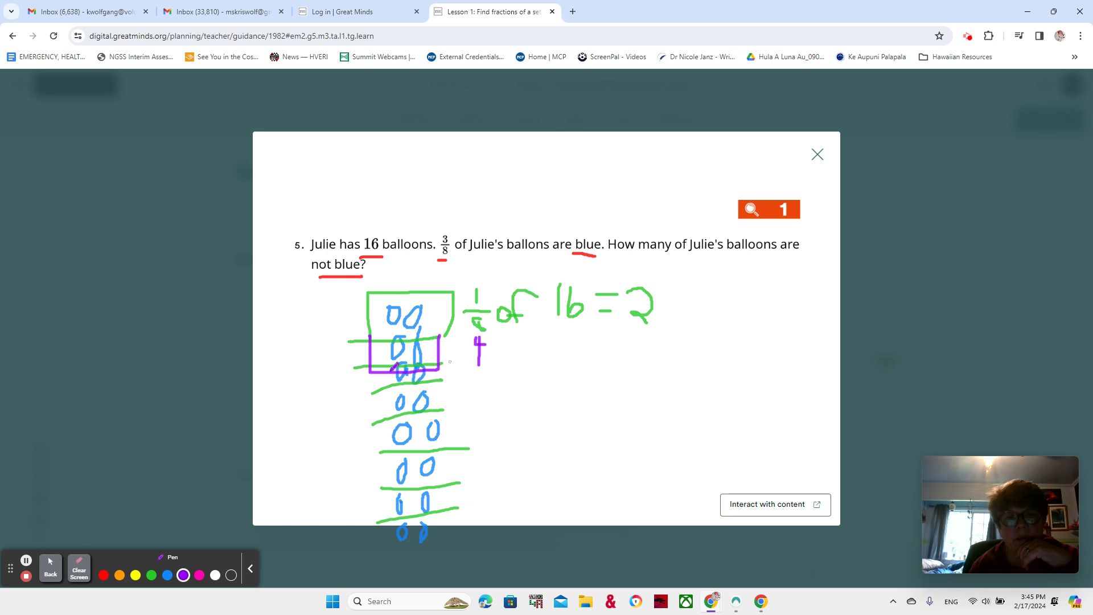
pyautogui.moveTo(377, 370)
pyautogui.mouseDown()
pyautogui.moveTo(389, 384)
pyautogui.moveTo(444, 360)
pyautogui.moveTo(481, 370)
pyautogui.moveTo(473, 390)
pyautogui.moveTo(483, 383)
pyautogui.mouseUp()
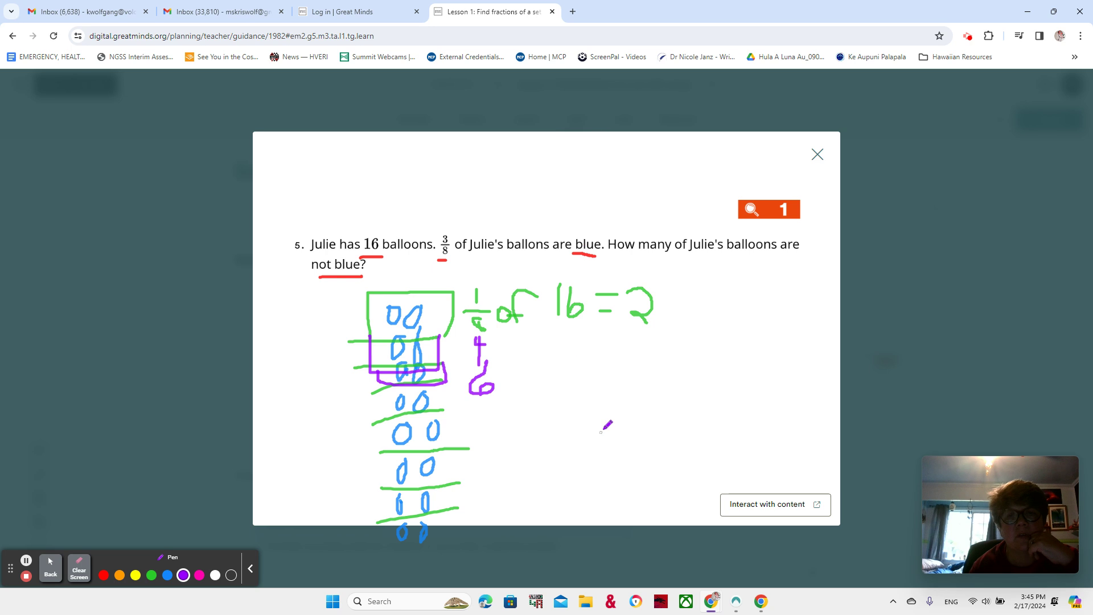
pyautogui.moveTo(501, 182)
pyautogui.mouseDown()
pyautogui.moveTo(495, 215)
pyautogui.moveTo(516, 221)
pyautogui.moveTo(509, 204)
pyautogui.moveTo(497, 216)
pyautogui.mouseUp()
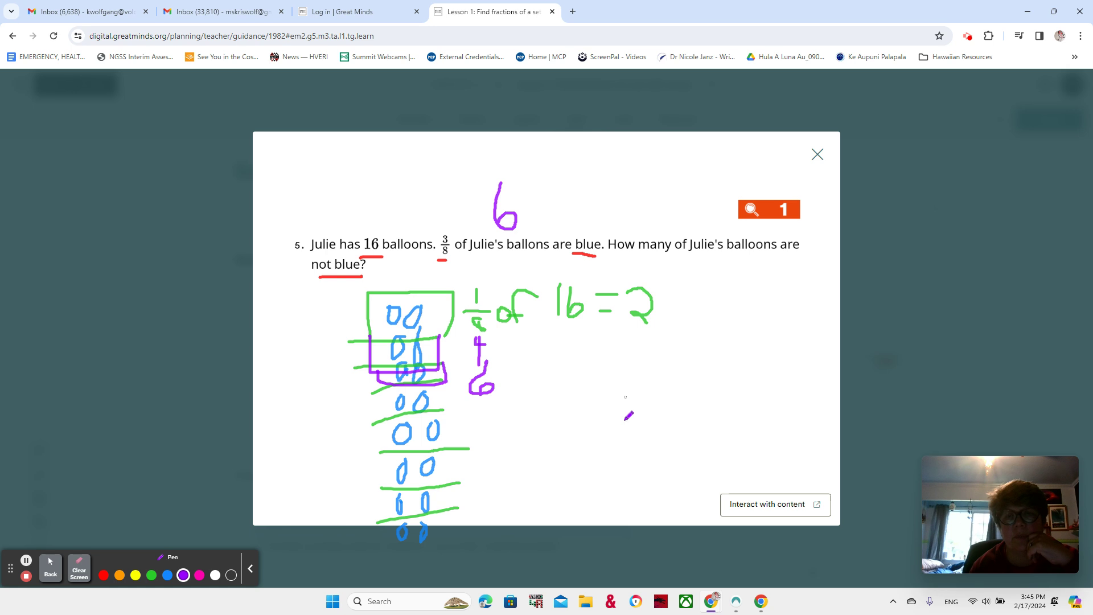
pyautogui.click(150, 575)
# Outline the remaining five balloon rows in green, write 5/8 = 10, and circle the purple 6.
pyautogui.moveTo(379, 393)
pyautogui.mouseDown()
pyautogui.moveTo(383, 535)
pyautogui.moveTo(458, 500)
pyautogui.moveTo(446, 368)
pyautogui.mouseUp()
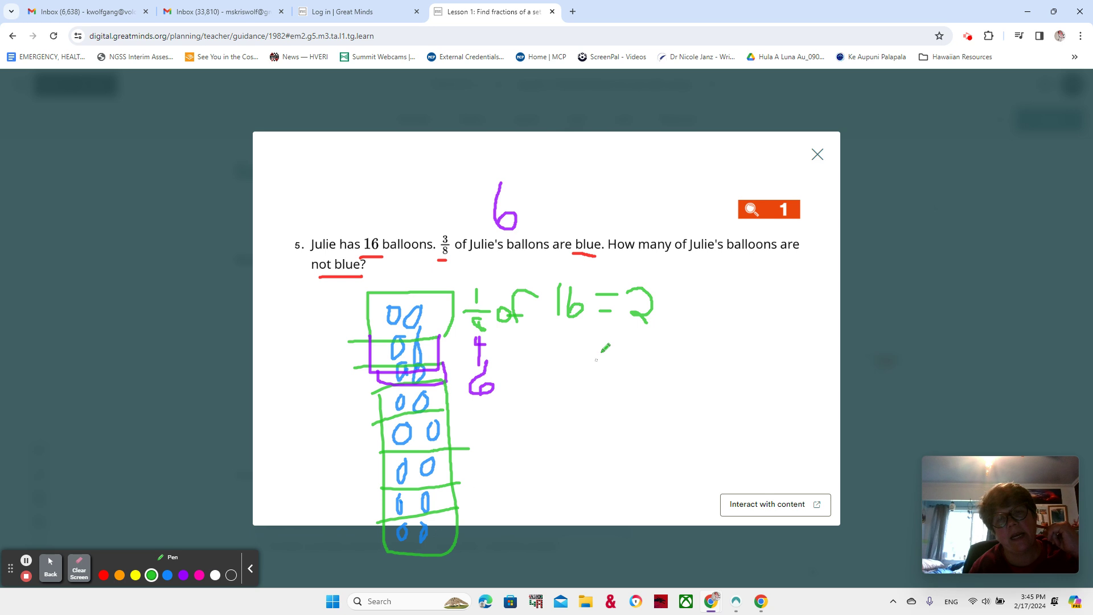
pyautogui.moveTo(612, 347)
pyautogui.mouseDown()
pyautogui.moveTo(595, 349)
pyautogui.moveTo(612, 362)
pyautogui.moveTo(588, 369)
pyautogui.moveTo(620, 379)
pyautogui.moveTo(602, 397)
pyautogui.moveTo(612, 406)
pyautogui.moveTo(605, 394)
pyautogui.mouseUp()
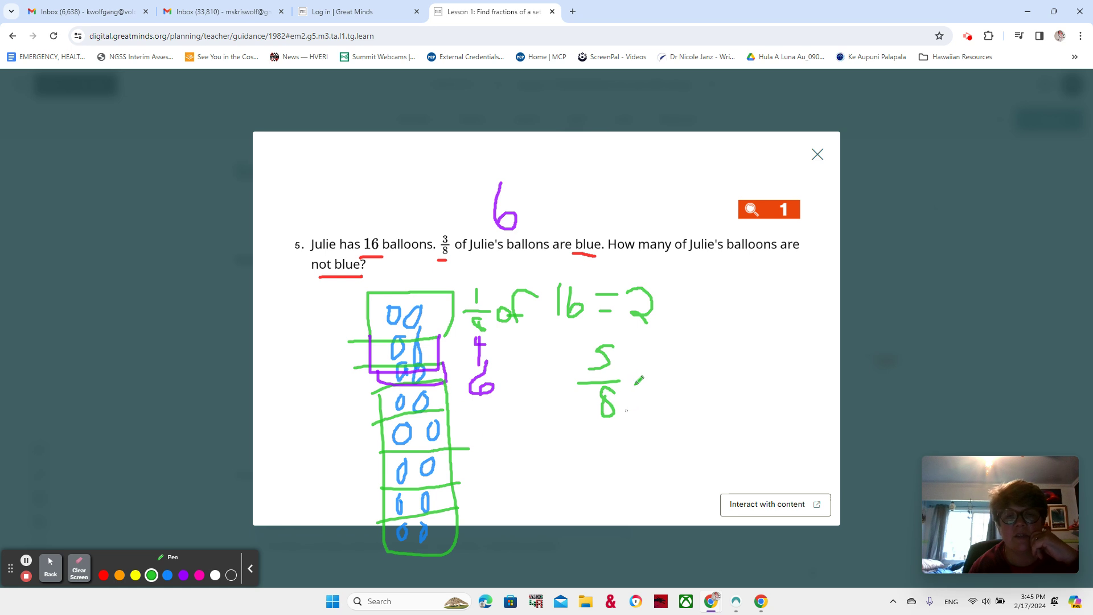
pyautogui.moveTo(633, 374)
pyautogui.mouseDown()
pyautogui.moveTo(656, 372)
pyautogui.moveTo(681, 393)
pyautogui.mouseUp()
pyautogui.moveTo(719, 353)
pyautogui.mouseDown()
pyautogui.moveTo(694, 351)
pyautogui.moveTo(703, 393)
pyautogui.moveTo(718, 349)
pyautogui.mouseUp()
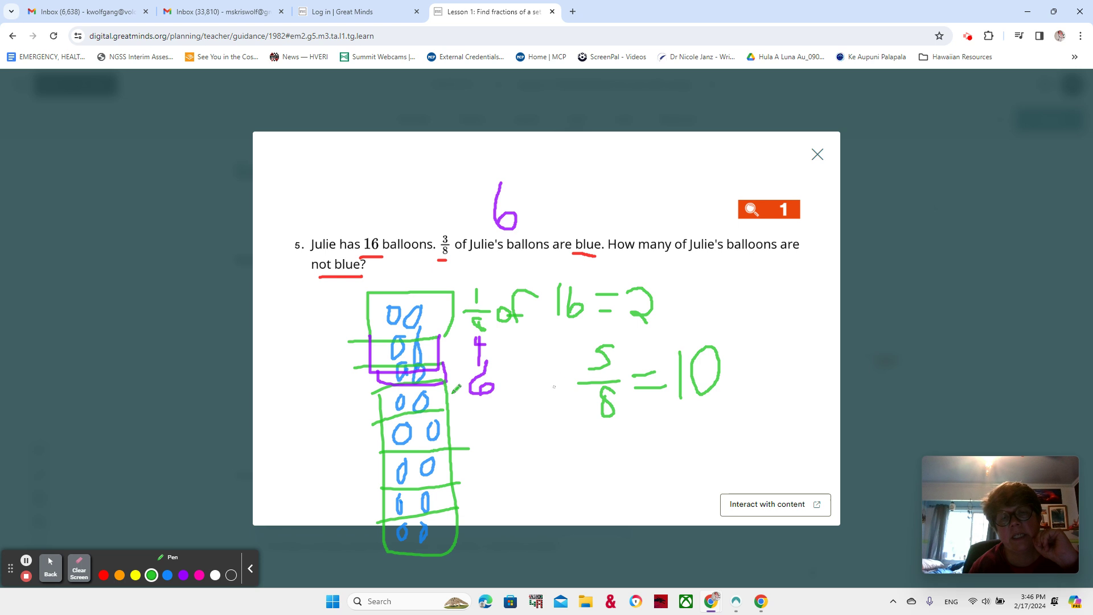
pyautogui.moveTo(453, 381)
pyautogui.mouseDown()
pyautogui.moveTo(498, 400)
pyautogui.moveTo(518, 364)
pyautogui.moveTo(464, 367)
pyautogui.moveTo(460, 387)
pyautogui.mouseUp()
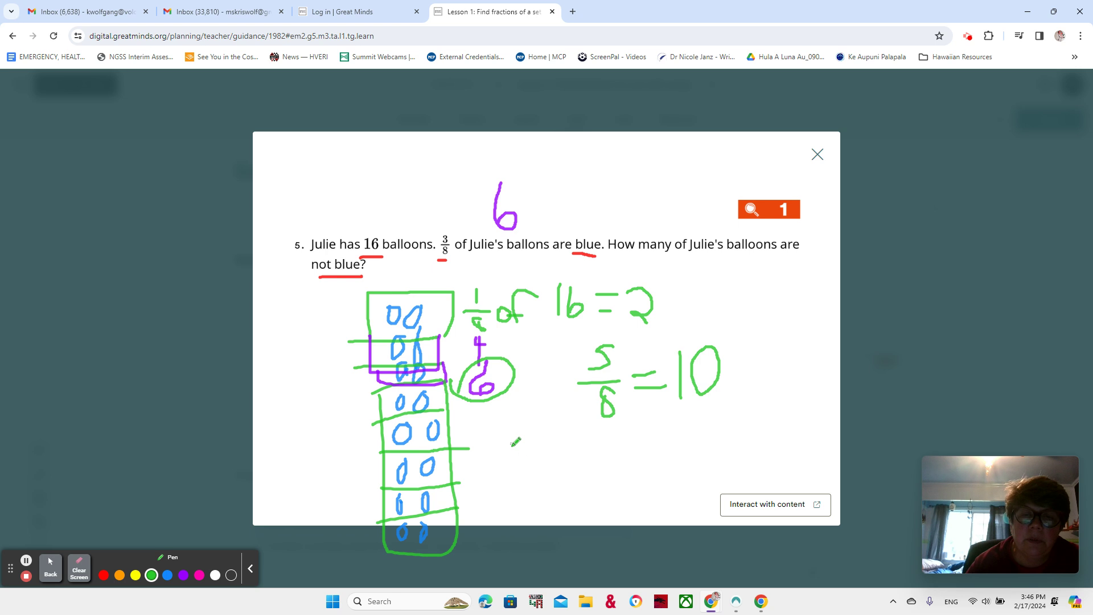
# Handwrite '10 are not blue' in green below the 5/8 = 10 working.
pyautogui.moveTo(511, 444)
pyautogui.mouseDown()
pyautogui.moveTo(520, 479)
pyautogui.moveTo(547, 464)
pyautogui.moveTo(542, 448)
pyautogui.moveTo(586, 451)
pyautogui.moveTo(589, 477)
pyautogui.moveTo(614, 455)
pyautogui.moveTo(610, 480)
pyautogui.moveTo(639, 455)
pyautogui.moveTo(664, 461)
pyautogui.moveTo(665, 477)
pyautogui.moveTo(682, 473)
pyautogui.moveTo(681, 447)
pyautogui.moveTo(697, 476)
pyautogui.moveTo(709, 438)
pyautogui.moveTo(731, 473)
pyautogui.moveTo(754, 461)
pyautogui.moveTo(742, 473)
pyautogui.mouseUp()
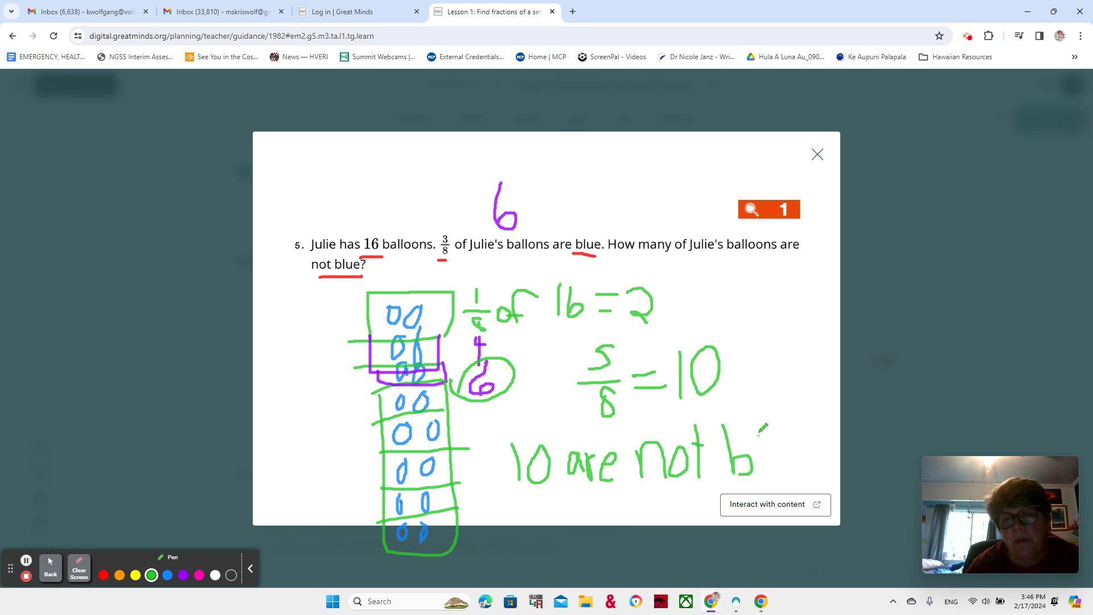
pyautogui.moveTo(759, 428)
pyautogui.mouseDown()
pyautogui.moveTo(763, 480)
pyautogui.moveTo(772, 457)
pyautogui.moveTo(772, 468)
pyautogui.moveTo(796, 449)
pyautogui.moveTo(808, 455)
pyautogui.moveTo(792, 470)
pyautogui.moveTo(814, 471)
pyautogui.mouseUp()
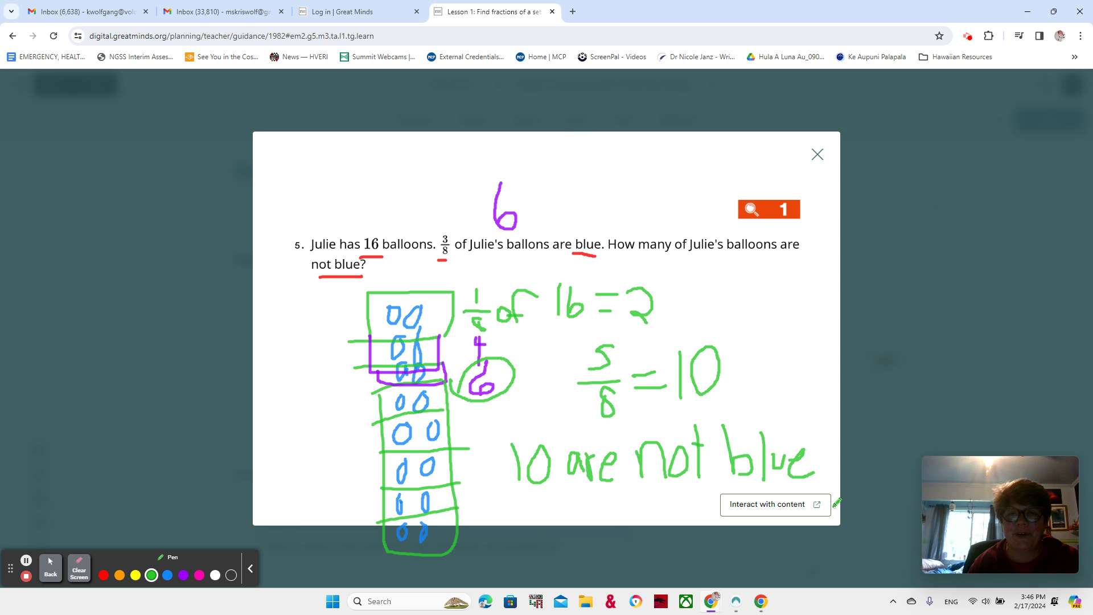